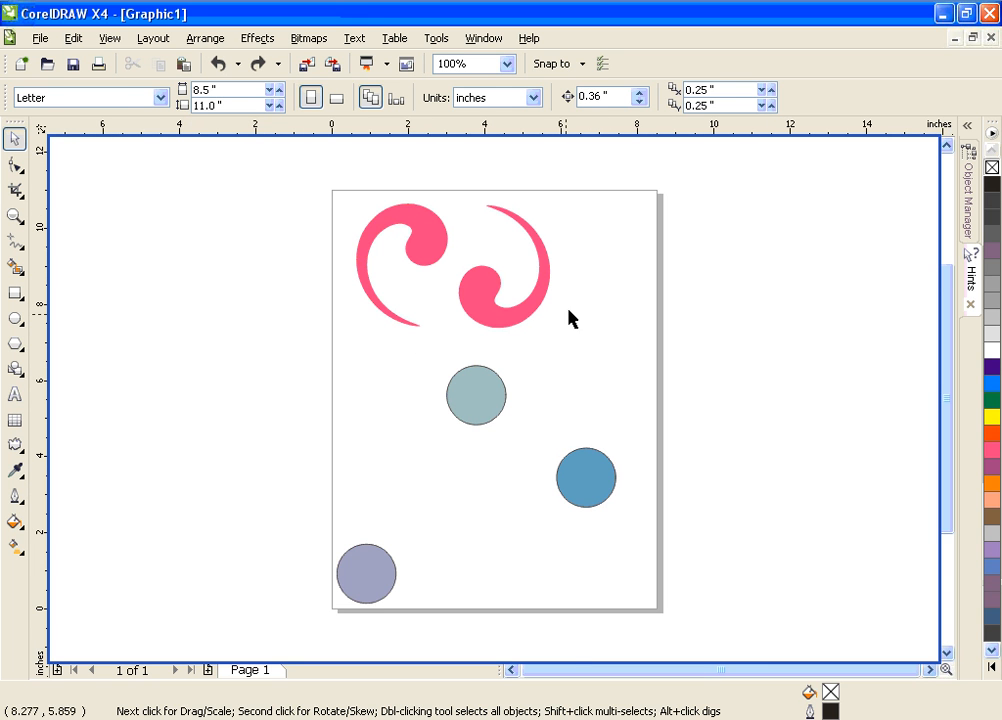
Step: Move the right pink swirl farther away from the left one, centred at about 5.94, 8.99 inches
{"action": "left_click", "coordinate": [489, 292]}
{"action": "left_click", "coordinate": [499, 267]}
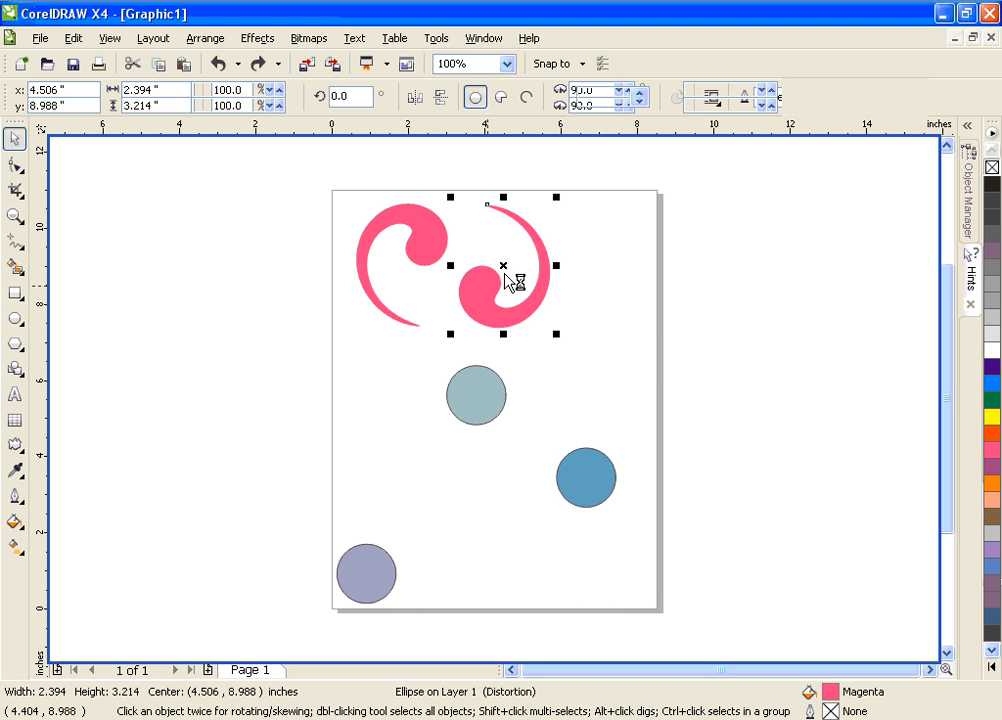
{"action": "left_click", "coordinate": [505, 267]}
{"action": "left_click_drag", "start_coordinate": [505, 267], "coordinate": [560, 266]}
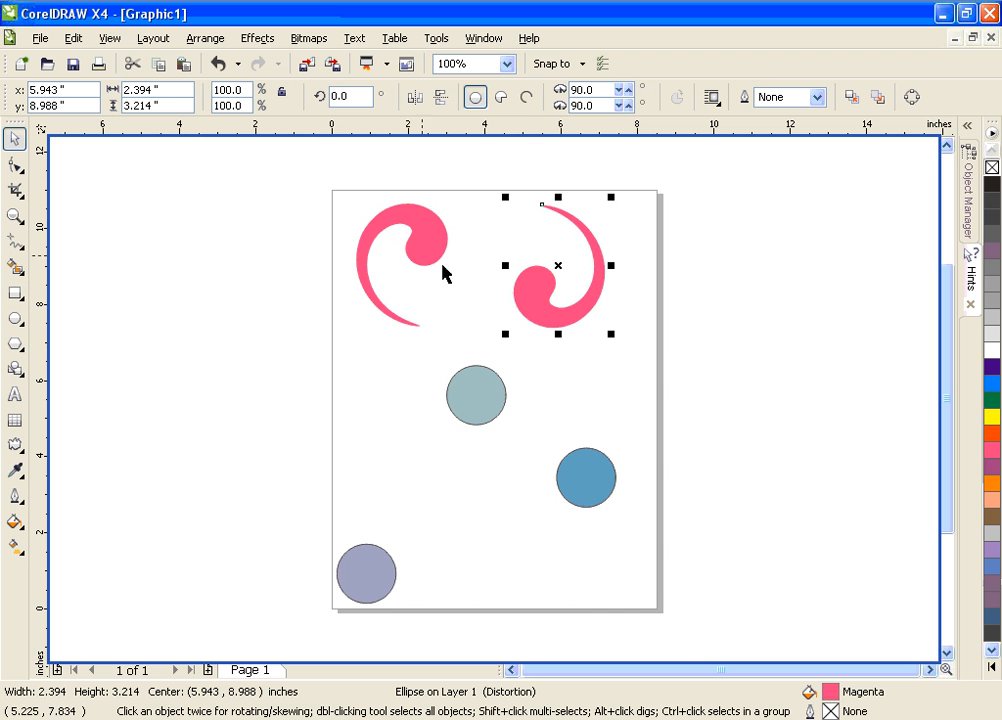
{"action": "left_click", "coordinate": [602, 370]}
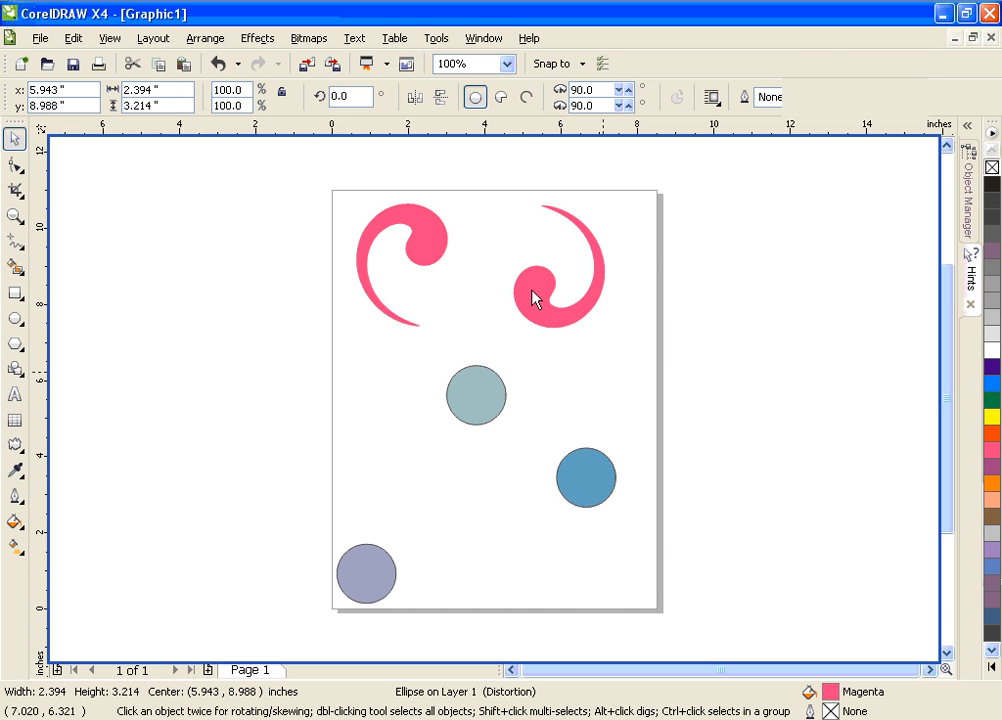
Step: Move the right pink swirl back against the left swirl, centred at about 3.35, 8.91 inches
{"action": "left_click", "coordinate": [557, 272]}
{"action": "left_click_drag", "start_coordinate": [557, 270], "coordinate": [459, 268]}
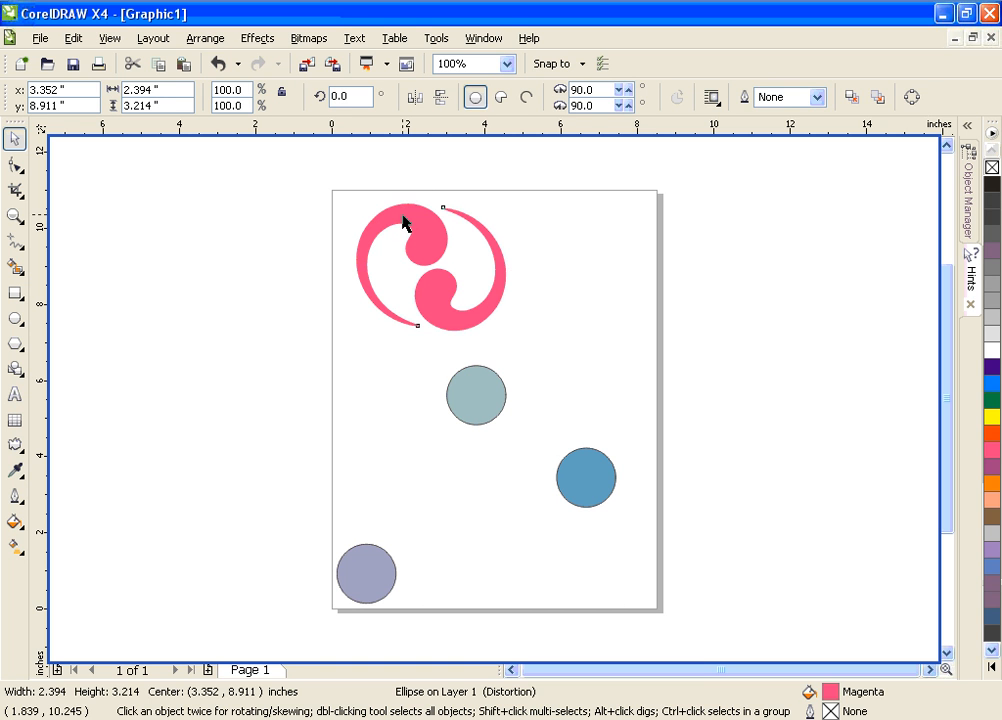
Step: Group the two pink swirls into one object and ungroup them again
{"action": "left_click", "coordinate": [404, 216], "text": "shift"}
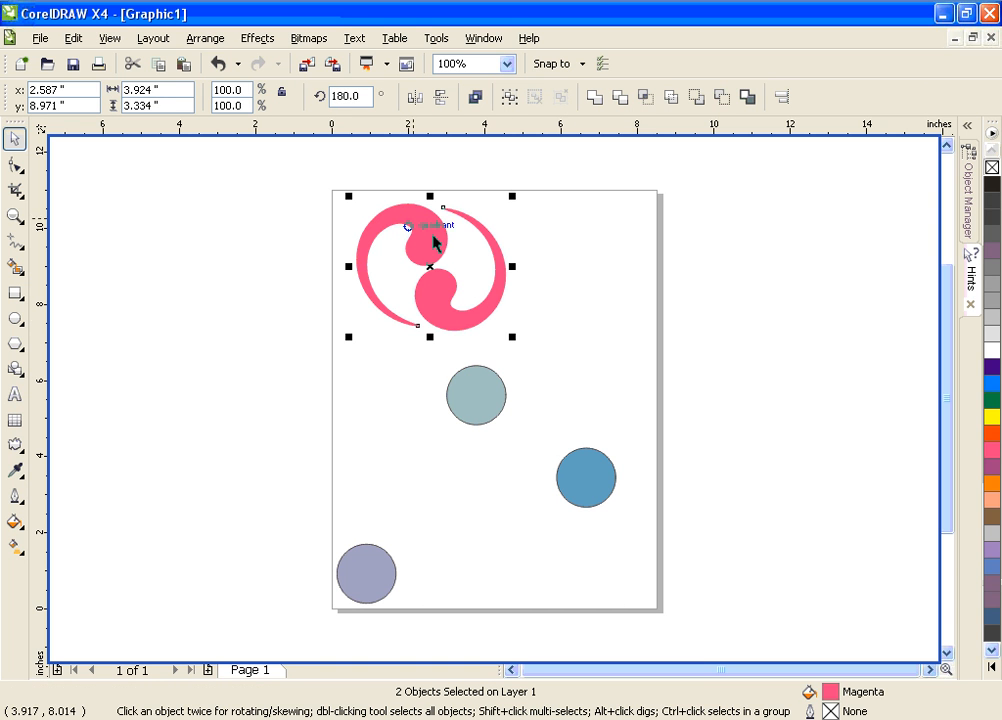
{"action": "left_click", "coordinate": [600, 320]}
{"action": "left_click_drag", "start_coordinate": [301, 168], "coordinate": [556, 360]}
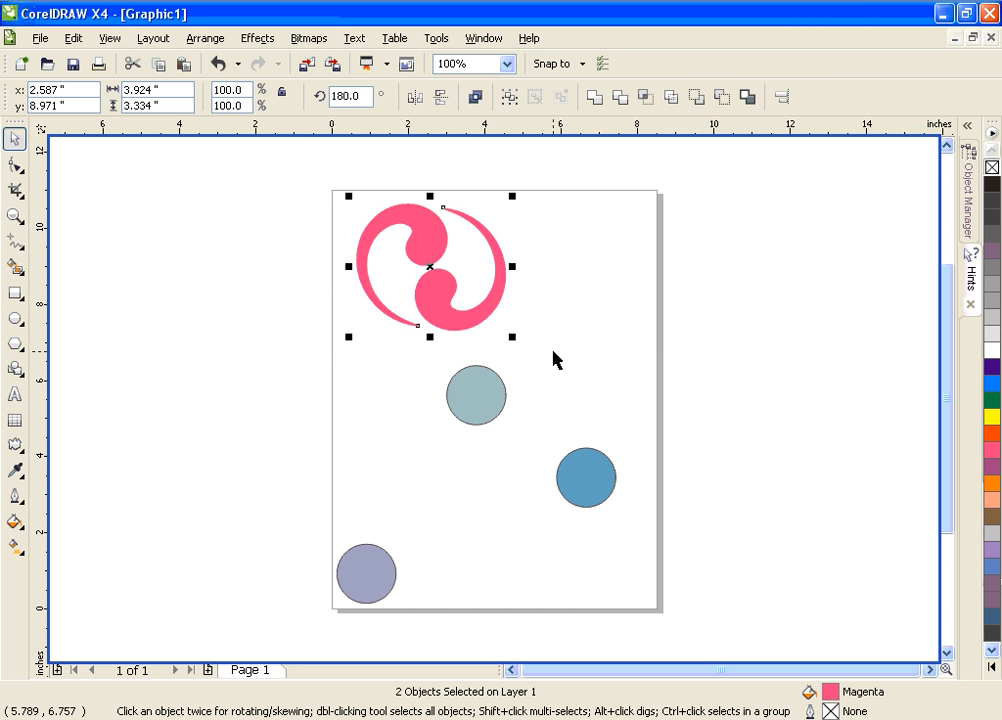
{"action": "left_click", "coordinate": [515, 102]}
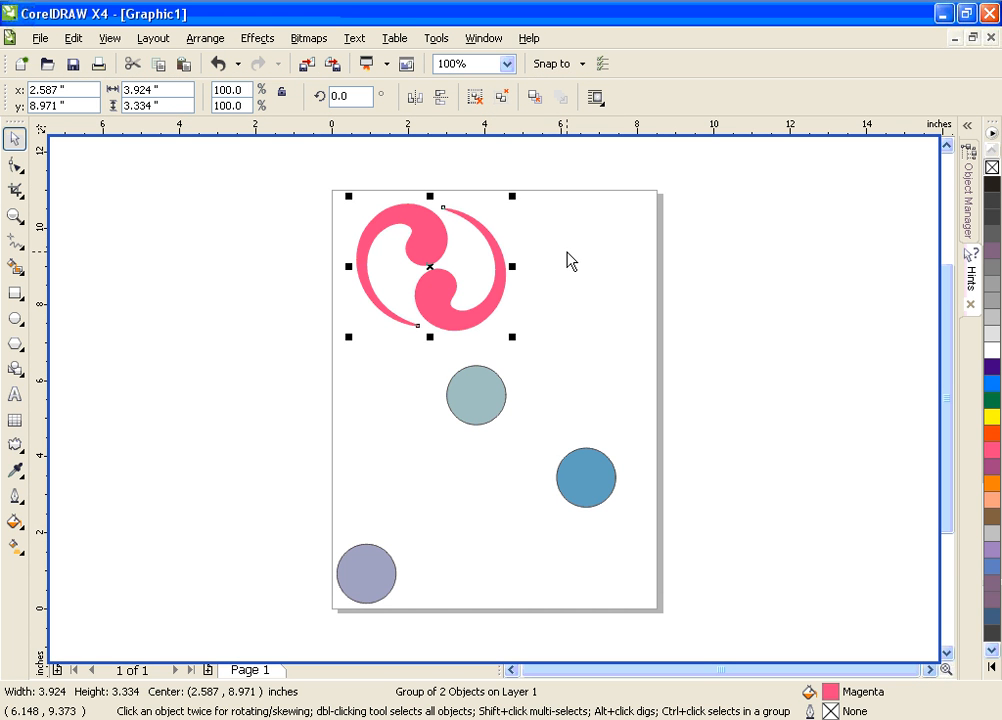
{"action": "key", "text": "ctrl+u"}
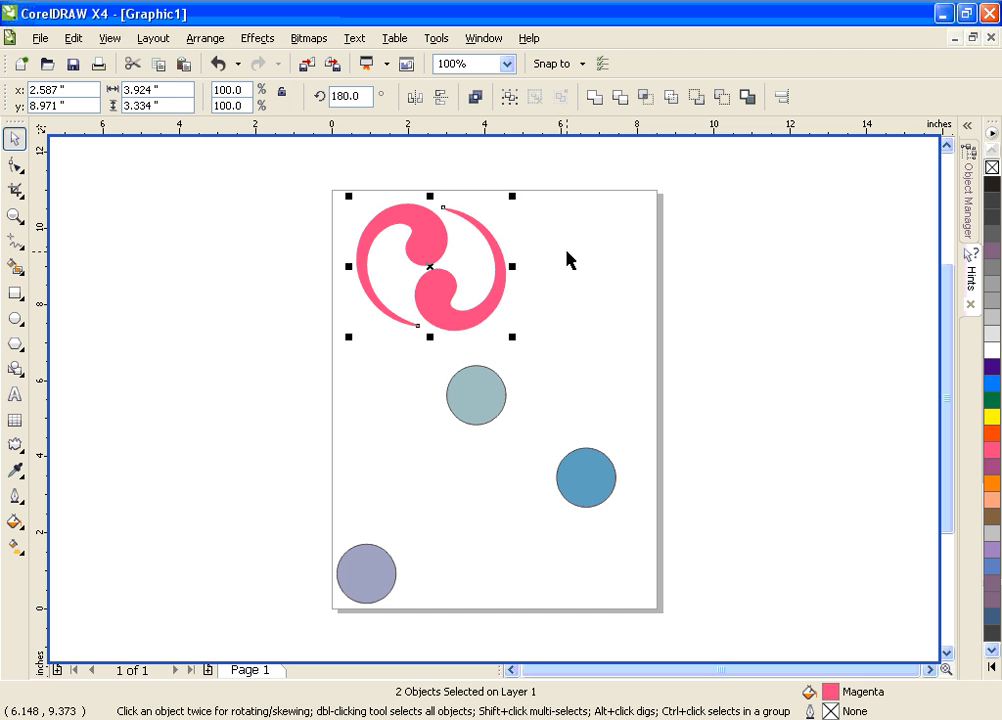
Step: Move only the right pink swirl away from the left one, centred at about 4.61, 9.11 inches, and deselect it
{"action": "left_click_drag", "start_coordinate": [446, 313], "coordinate": [495, 305]}
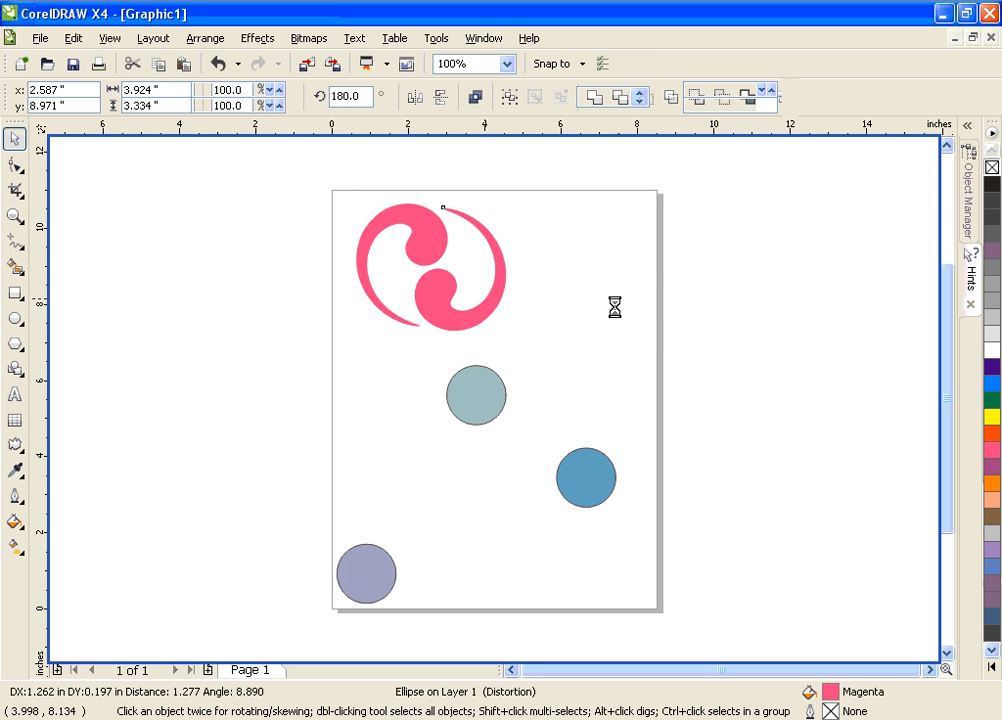
{"action": "left_click", "coordinate": [545, 300]}
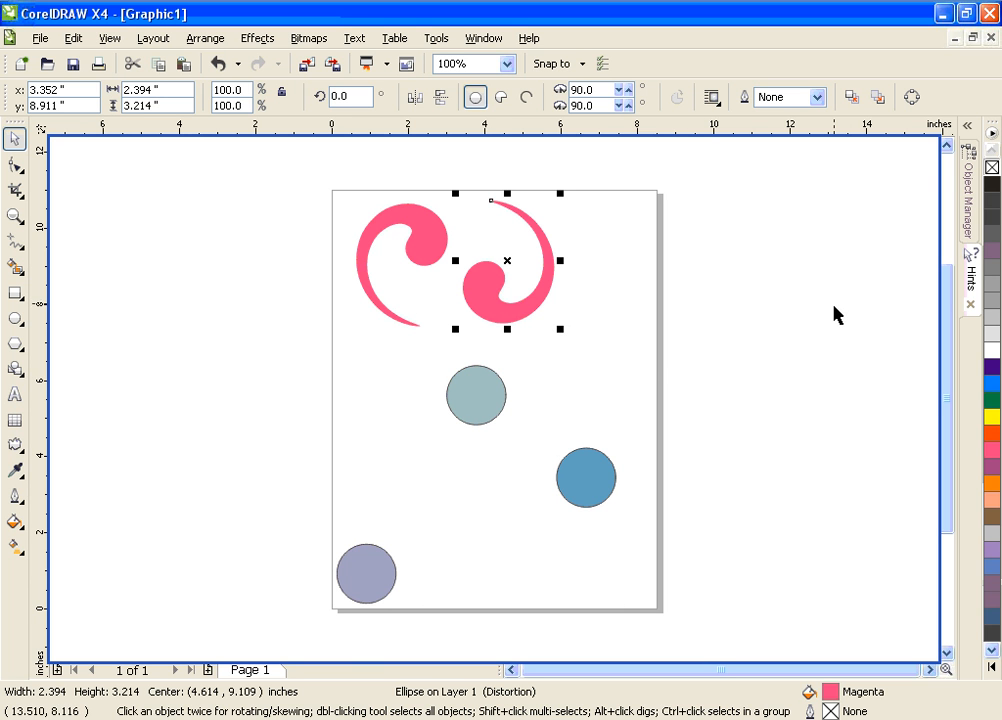
{"action": "left_click", "coordinate": [645, 367]}
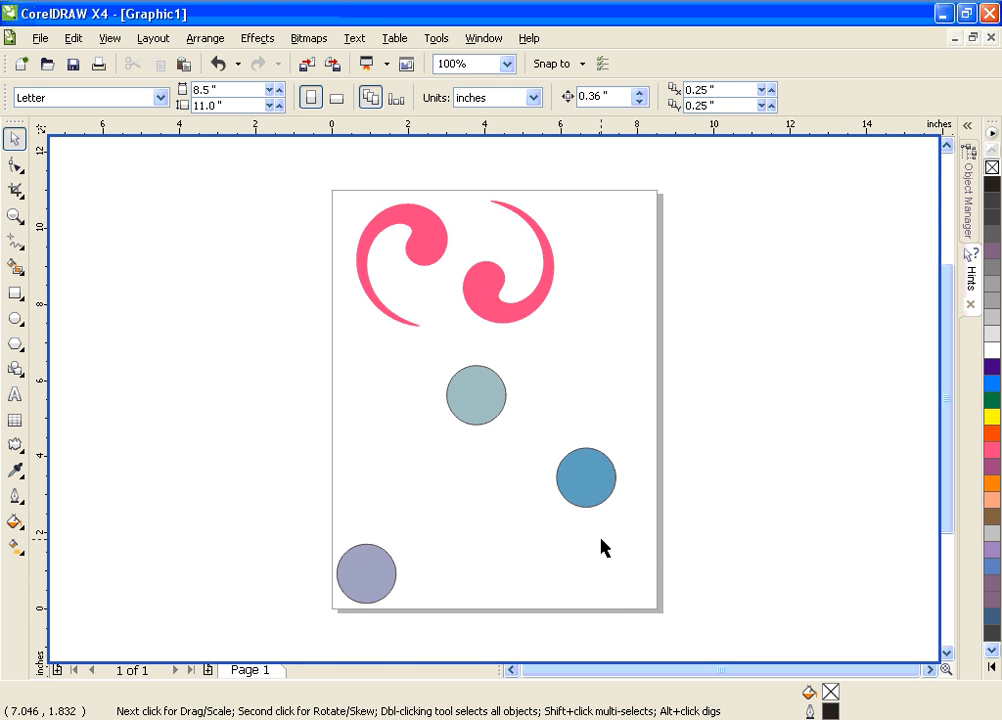
Step: Select the green, blue and purple circles together and open Align and Distribute, keeping the dialog clear of the circles
{"action": "left_click", "coordinate": [471, 400]}
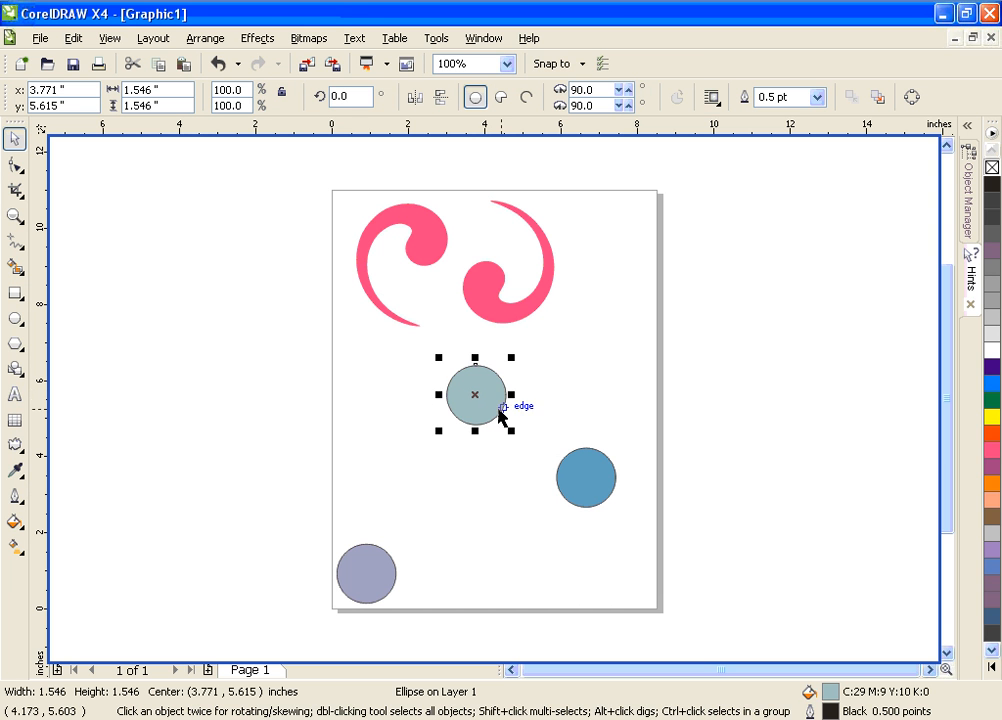
{"action": "left_click", "coordinate": [594, 493], "text": "shift"}
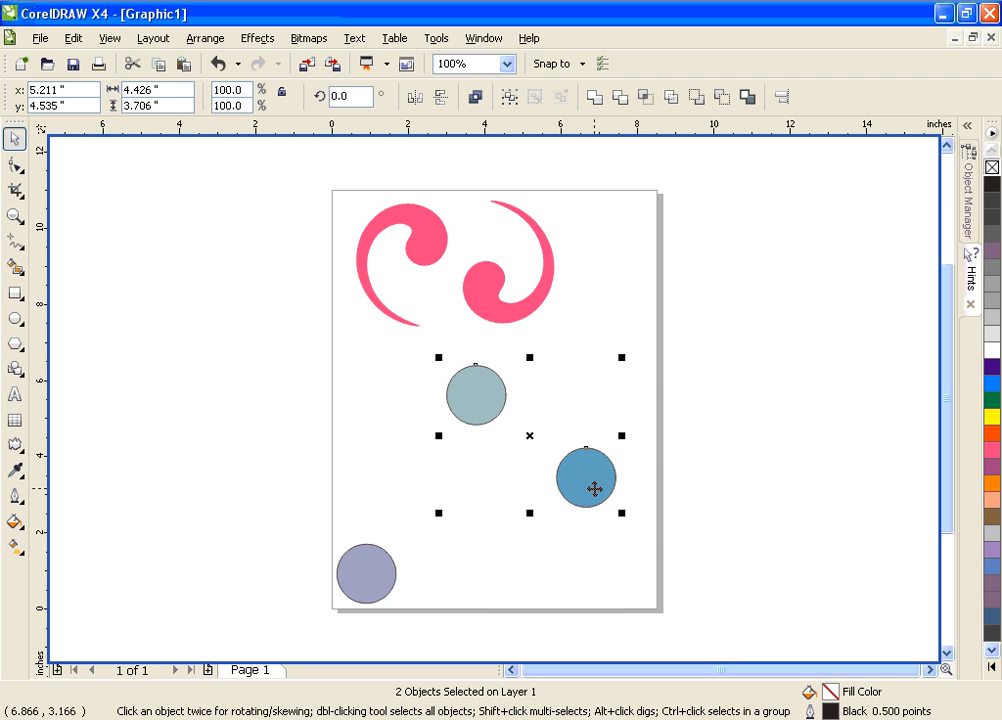
{"action": "left_click", "coordinate": [372, 590], "text": "shift"}
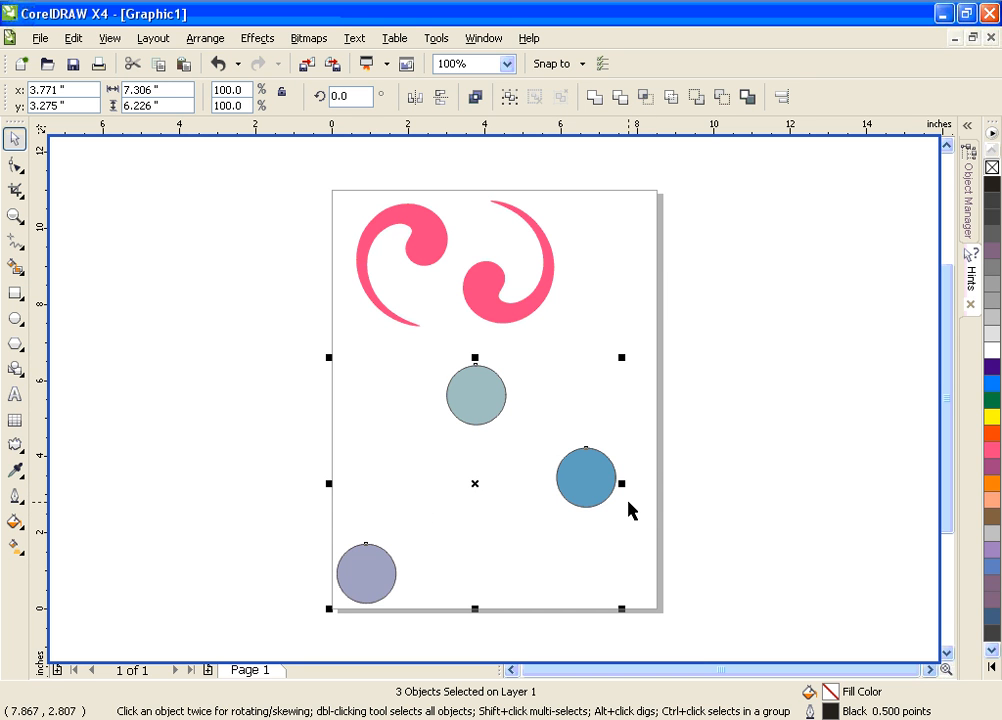
{"action": "left_click", "coordinate": [780, 97]}
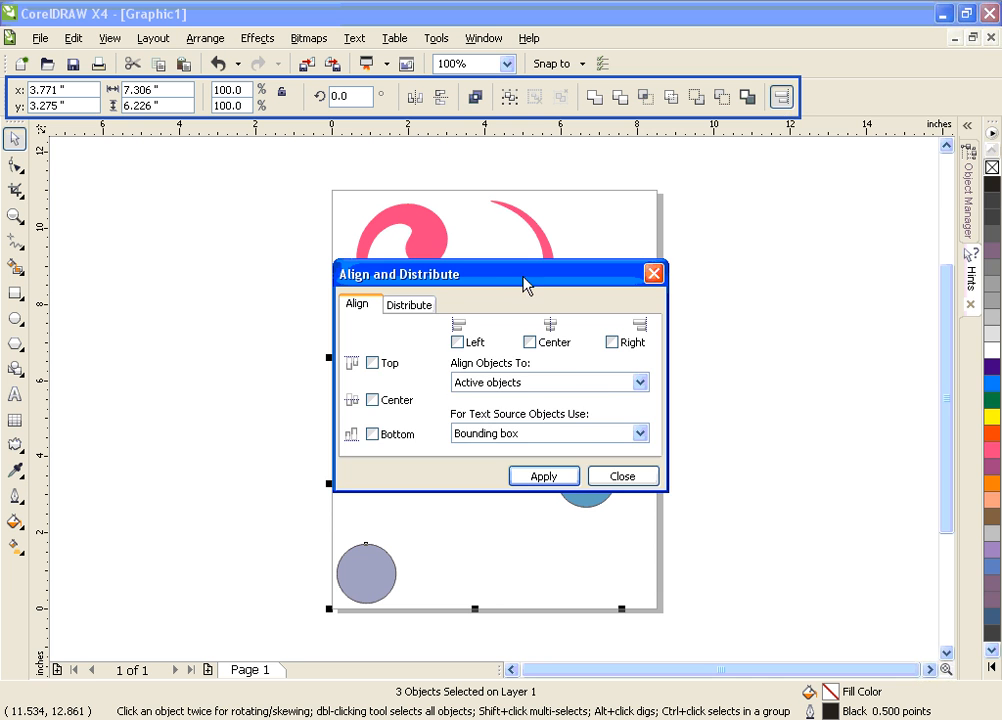
{"action": "left_click_drag", "start_coordinate": [528, 277], "coordinate": [839, 148]}
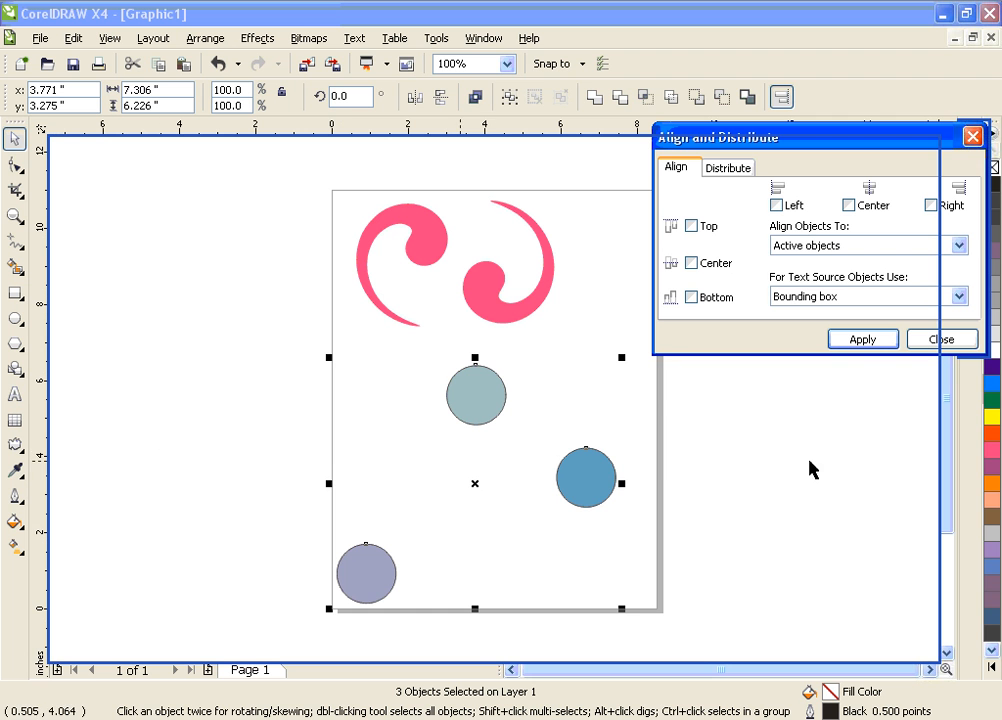
Step: Try aligning the three circles in a horizontal row by their vertical centres, and undo the alignment
{"action": "left_click", "coordinate": [716, 266]}
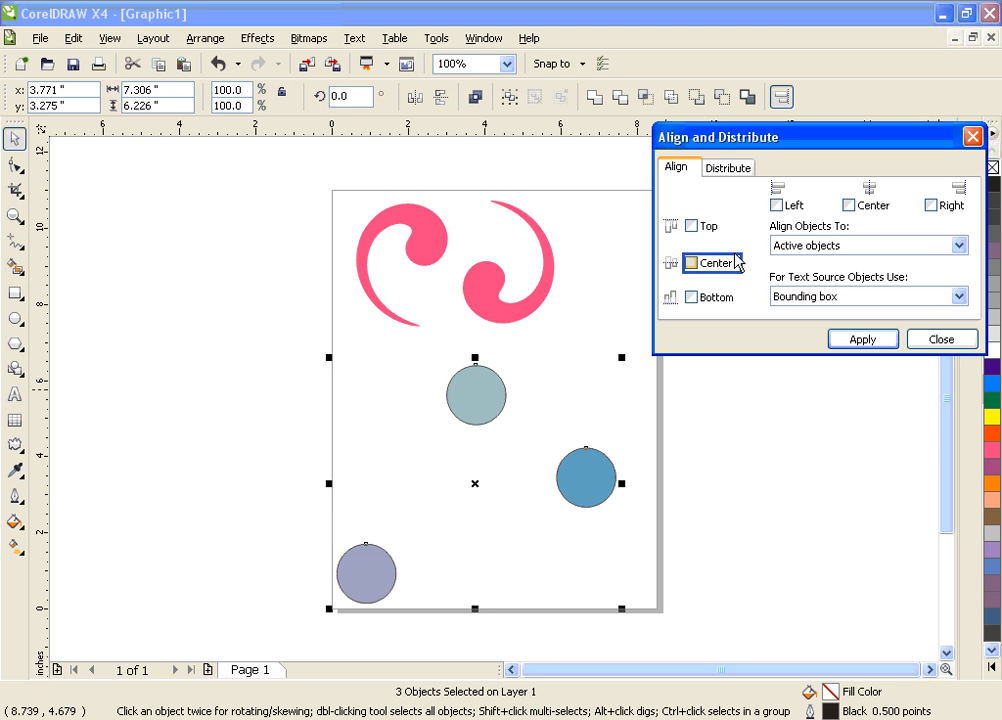
{"action": "left_click", "coordinate": [870, 208]}
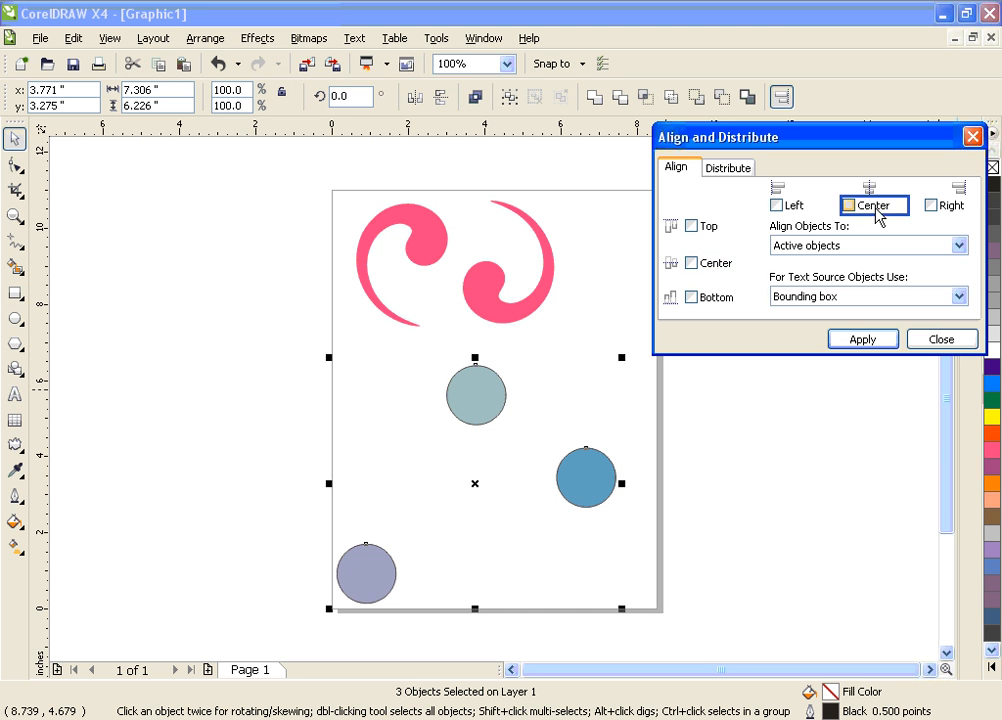
{"action": "left_click", "coordinate": [690, 264]}
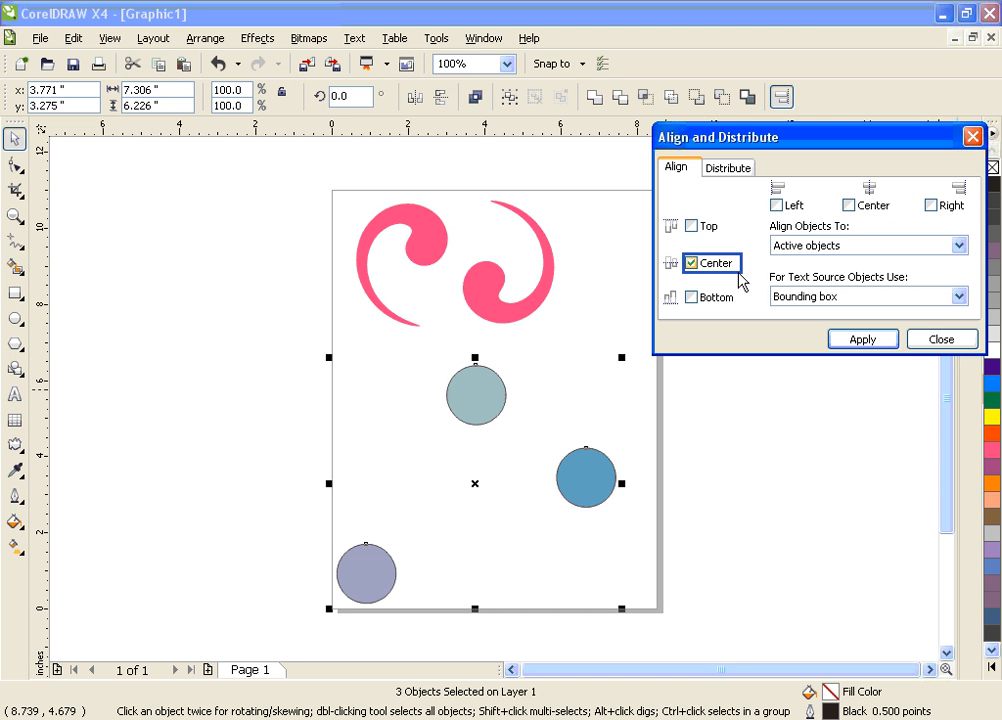
{"action": "left_click", "coordinate": [868, 340]}
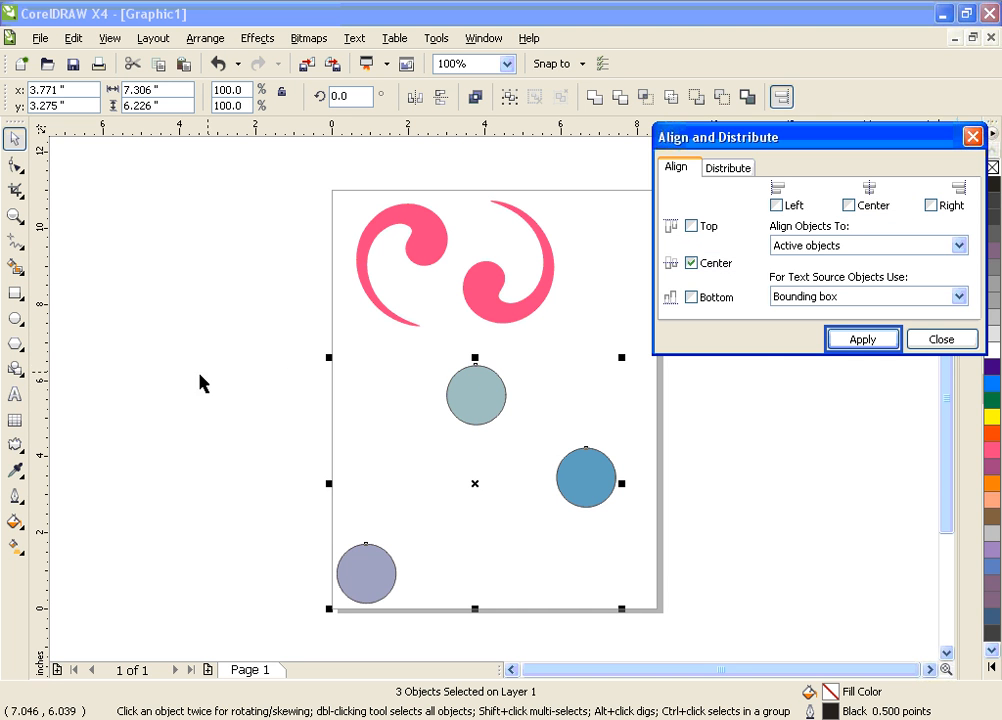
{"action": "left_click", "coordinate": [863, 345]}
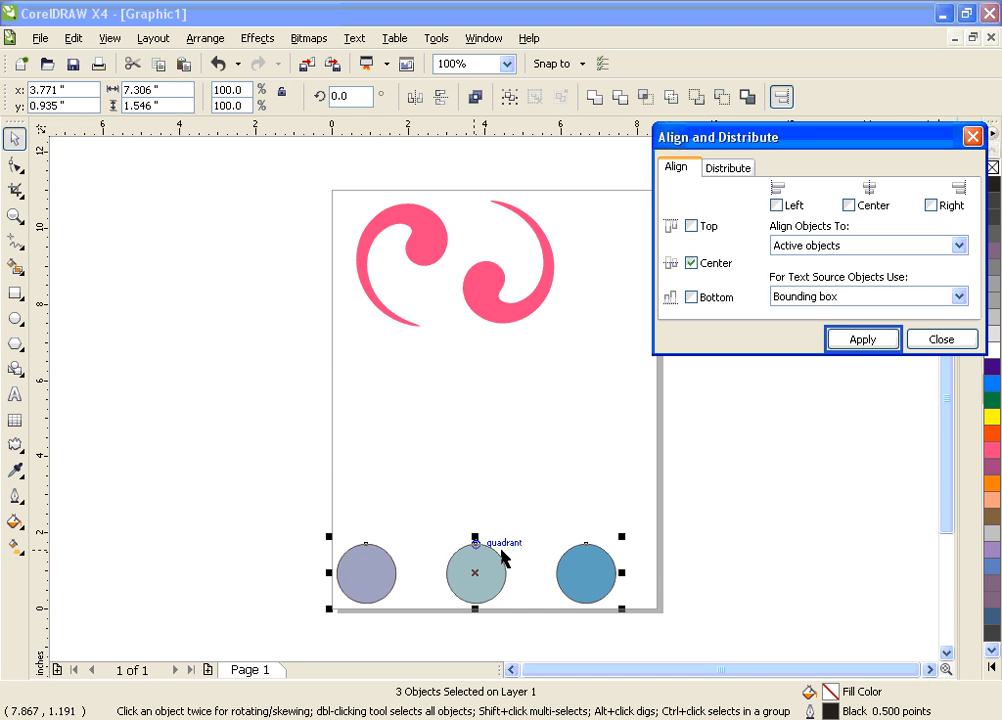
{"action": "left_click", "coordinate": [808, 474]}
{"action": "key", "text": "ctrl+z"}
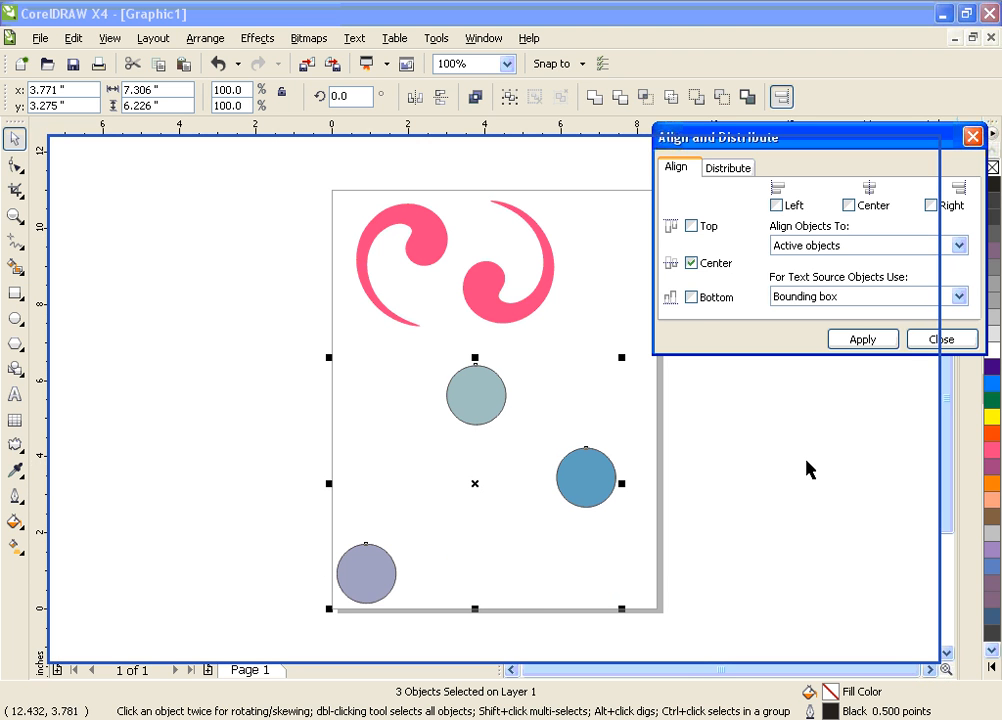
Step: Align the three circles in a vertical column by their horizontal centres, with vertical centre alignment turned off
{"action": "left_click", "coordinate": [691, 263]}
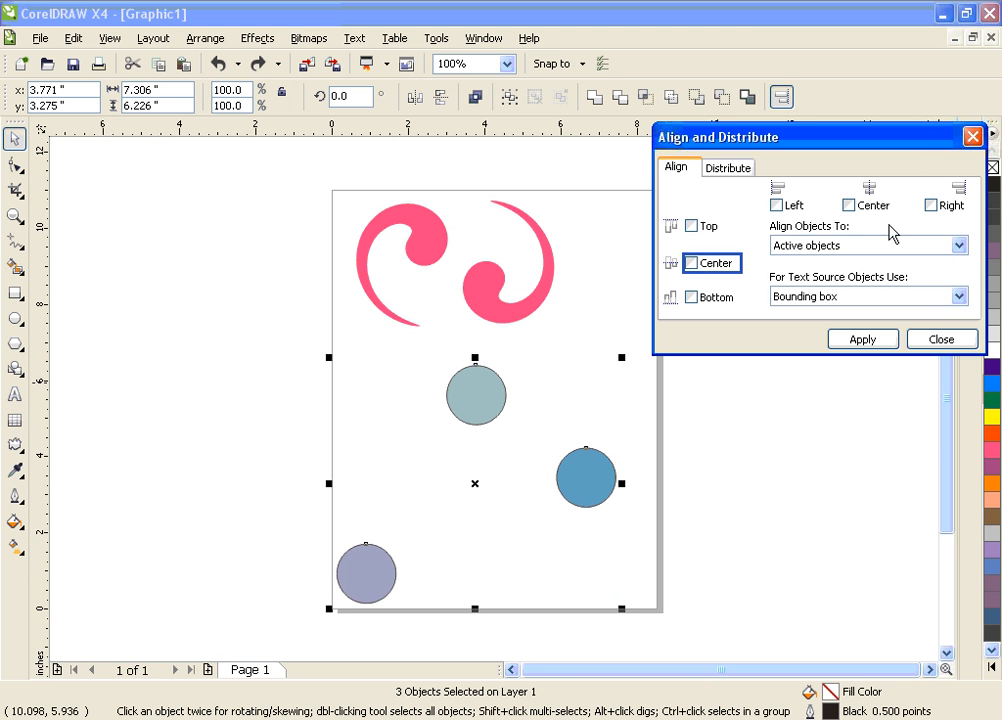
{"action": "left_click", "coordinate": [851, 207]}
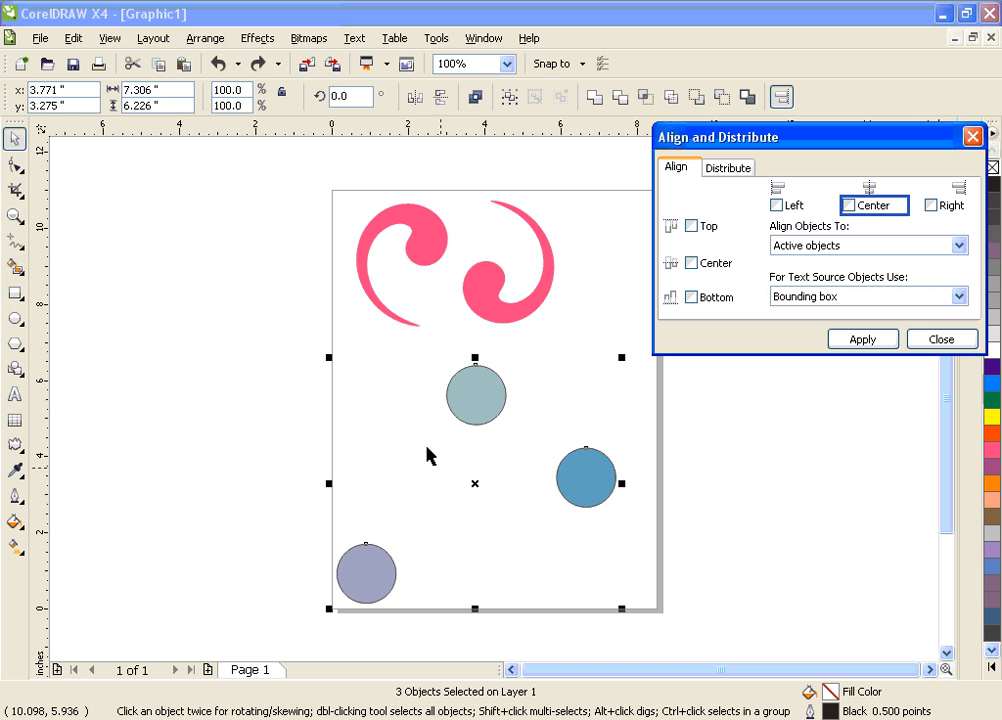
{"action": "left_click", "coordinate": [850, 206]}
{"action": "left_click", "coordinate": [863, 340]}
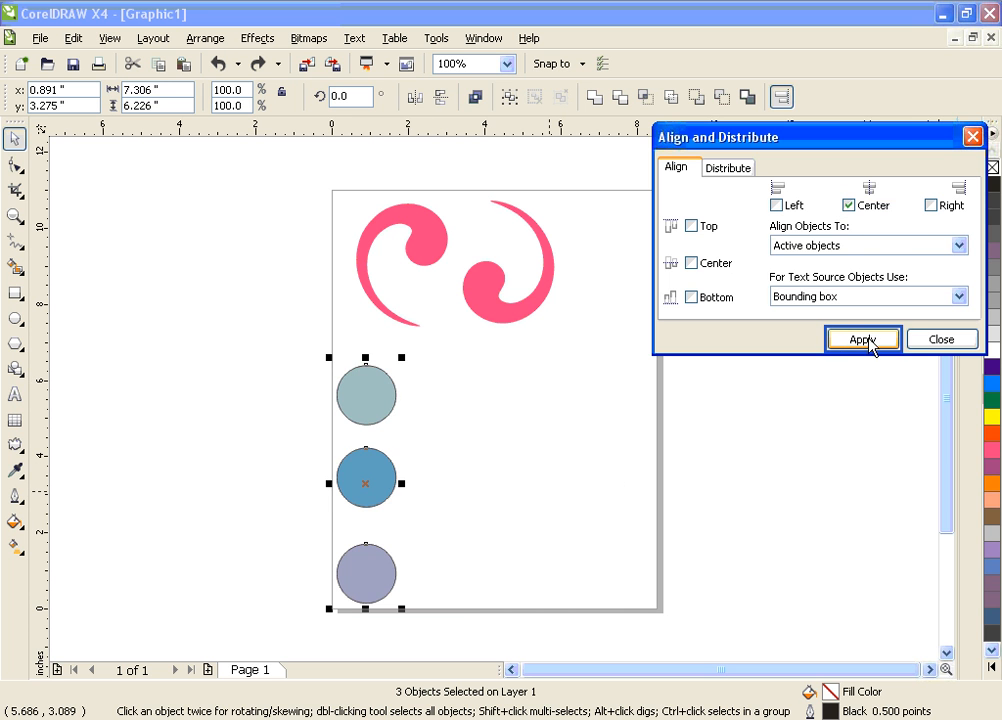